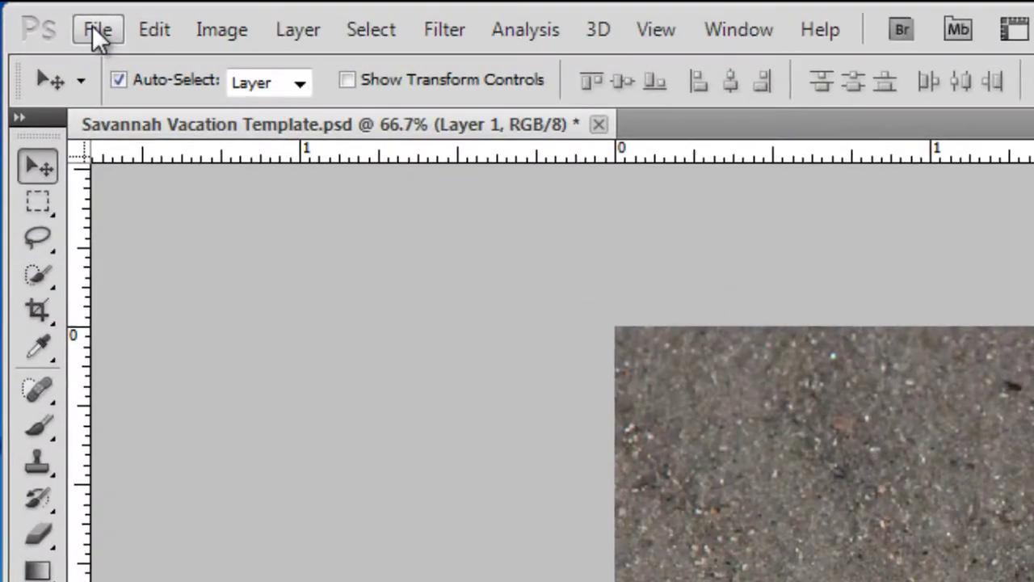
Open Savannah Vacation-3.jpg and copy the entire image into Savannah Vacation Template.psd as a new layer
left_click(38, 12)
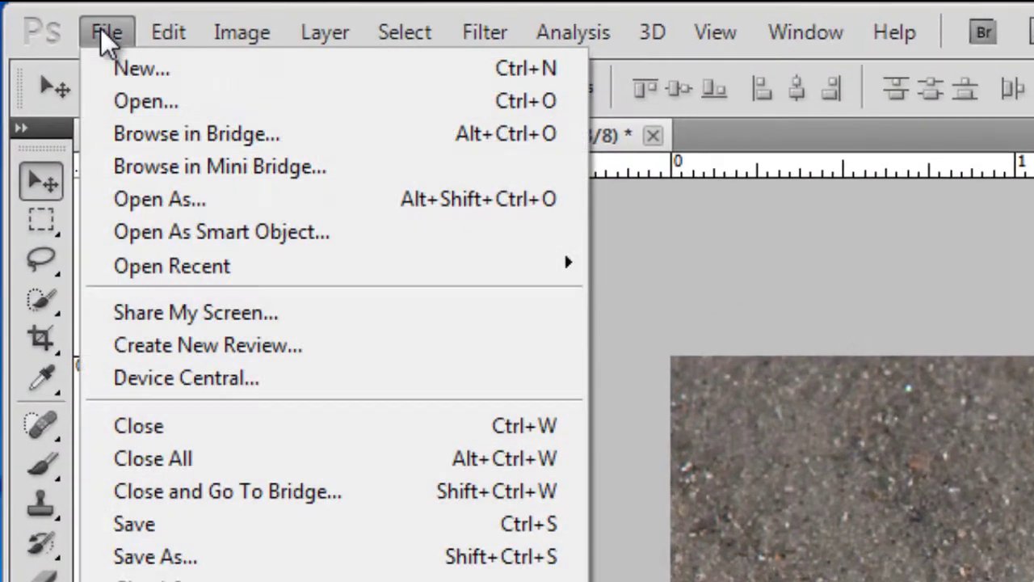
left_click(144, 103)
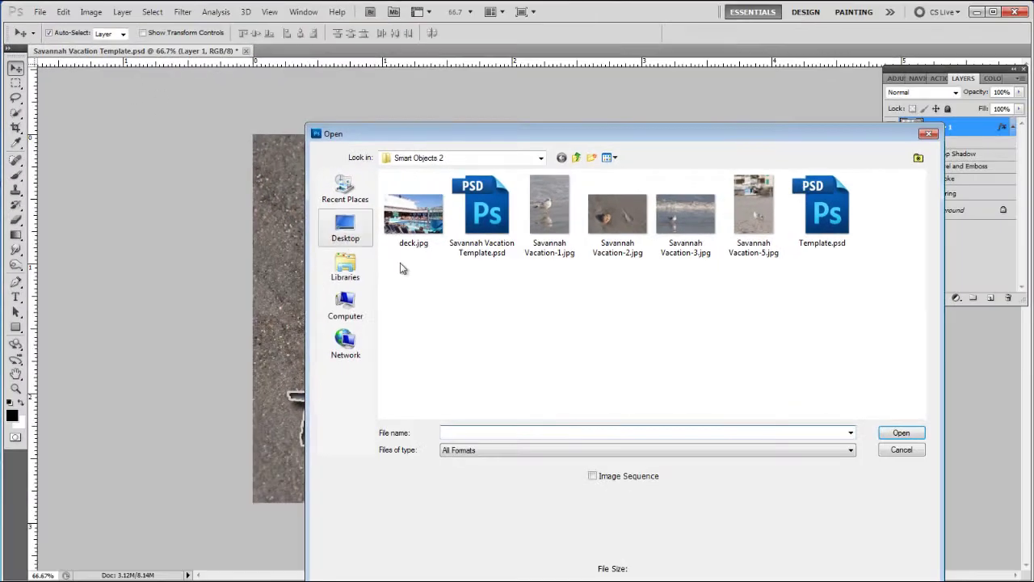
double_click(694, 224)
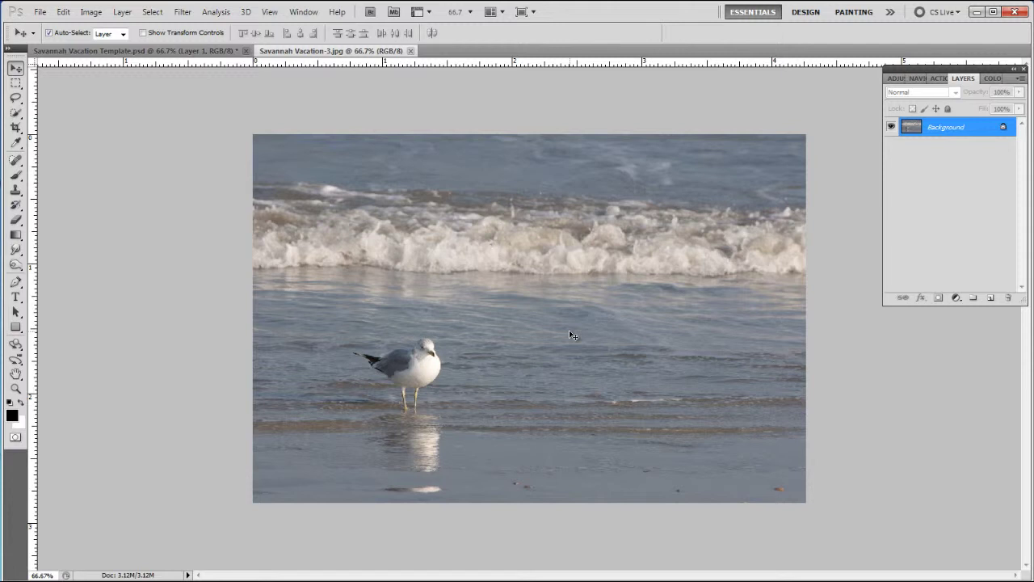
key("ctrl+a")
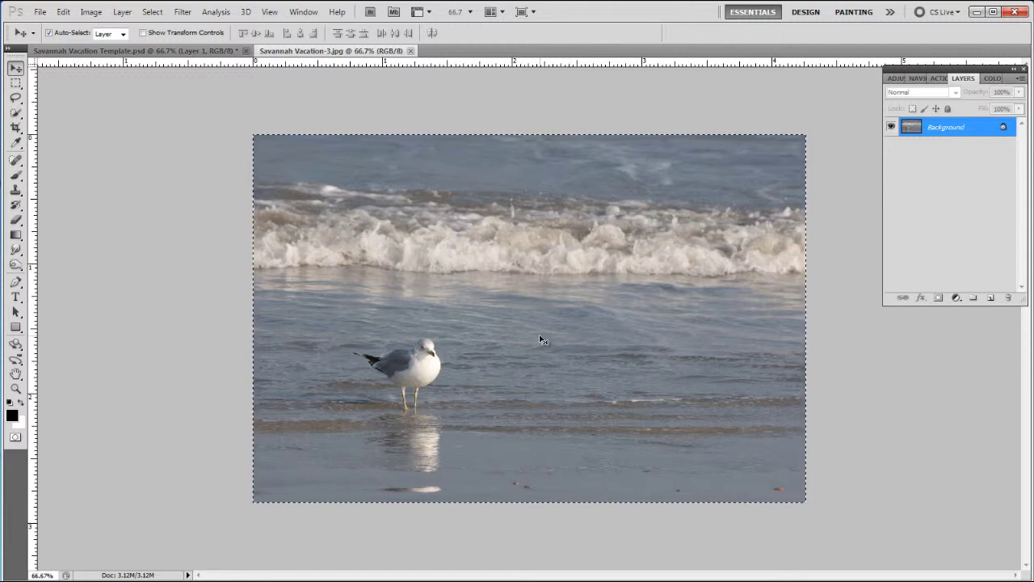
left_click_drag(536, 333, 547, 307)
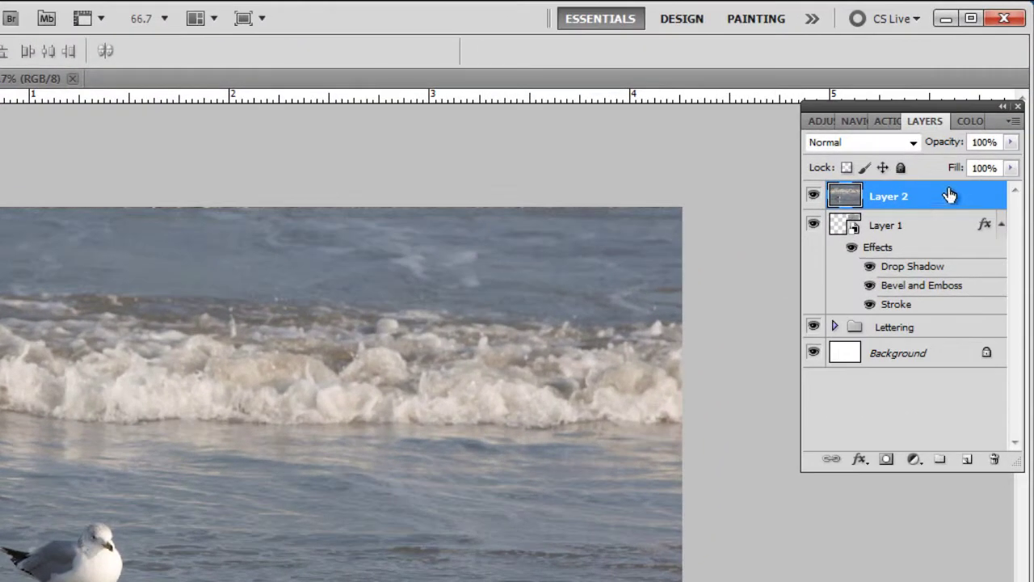
Convert Layer 2 to a smart object, scale it to about 38%, and place it above the shell, beside the tall seagull photo
right_click(939, 193)
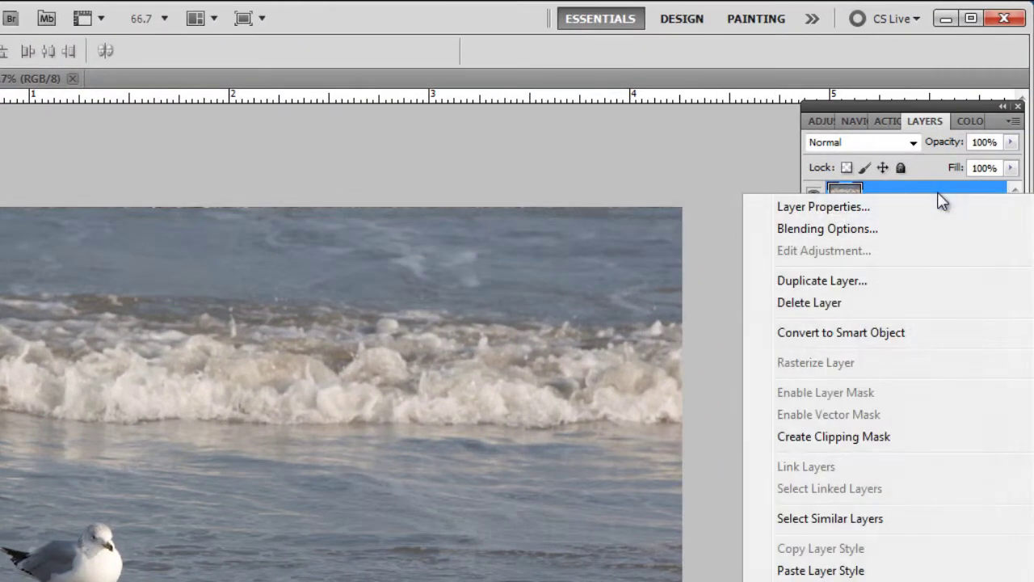
left_click(832, 336)
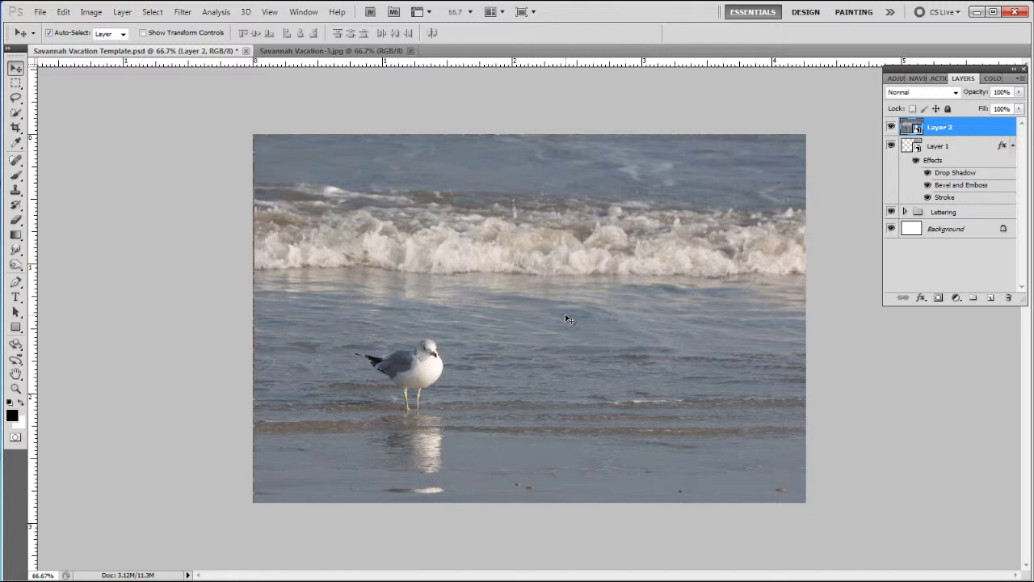
key("ctrl+t")
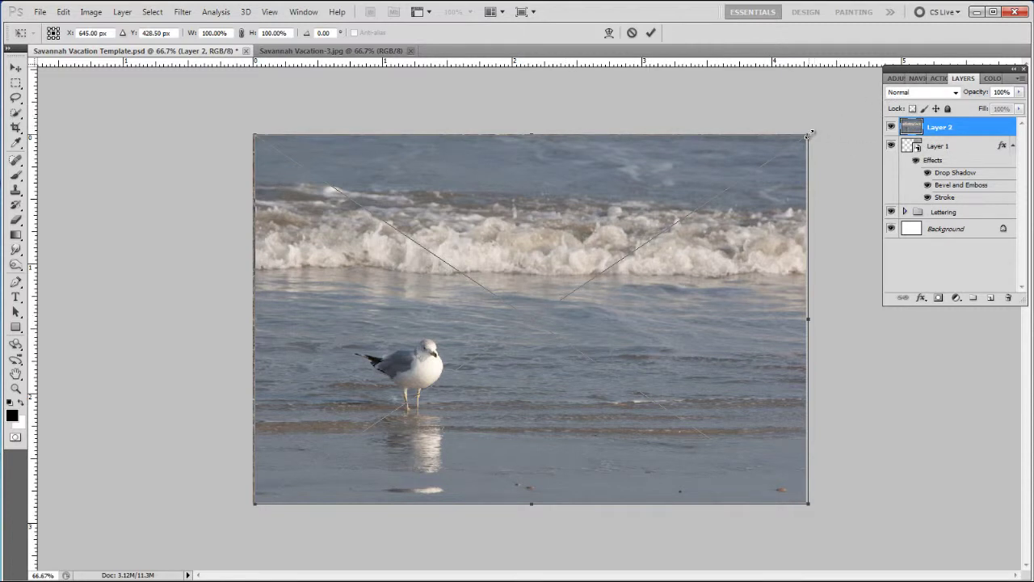
left_click_drag(811, 134, 608, 272)
left_click_drag(542, 324, 393, 220)
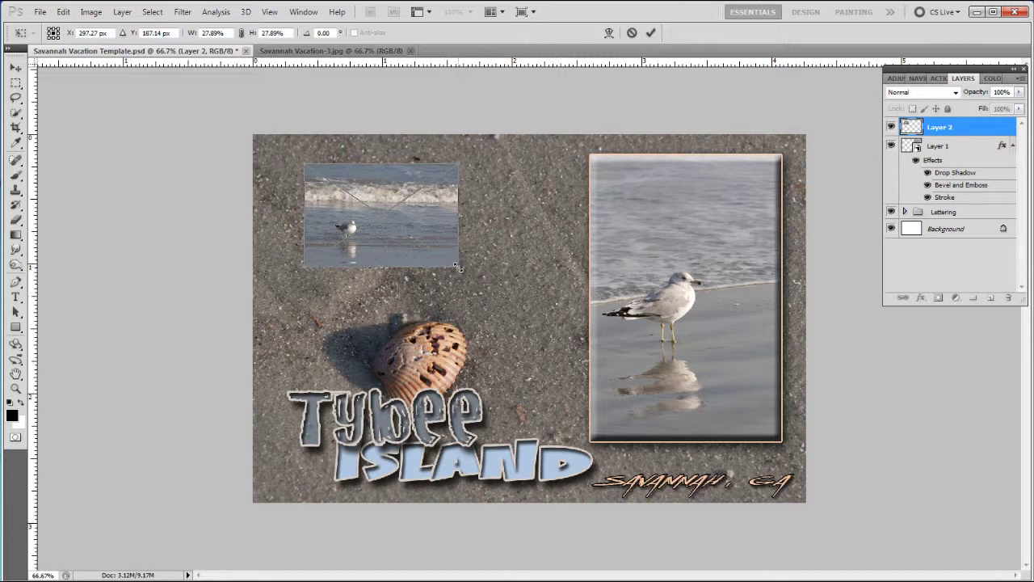
left_click_drag(456, 266, 503, 317)
left_click_drag(474, 260, 463, 255)
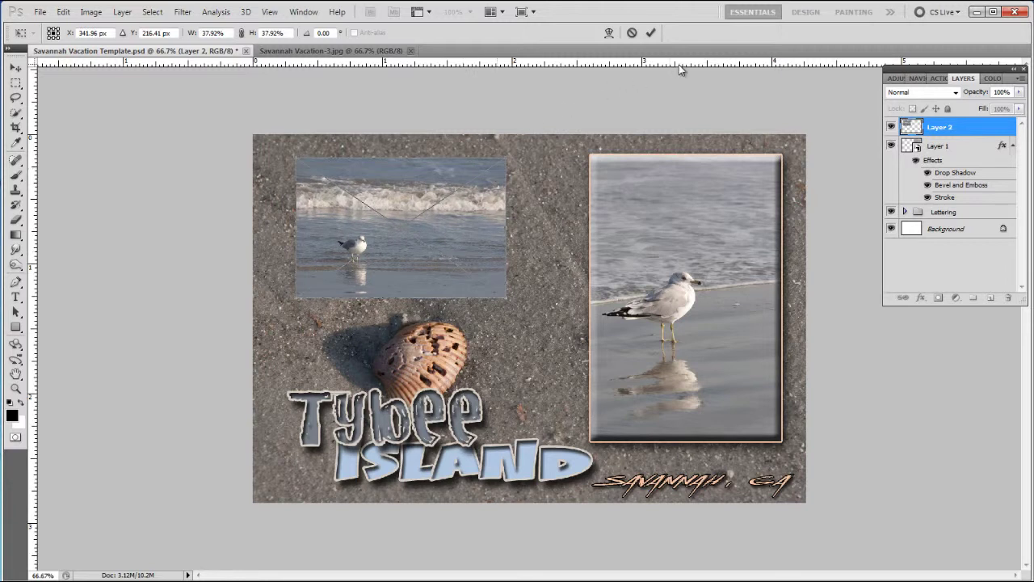
left_click(652, 34)
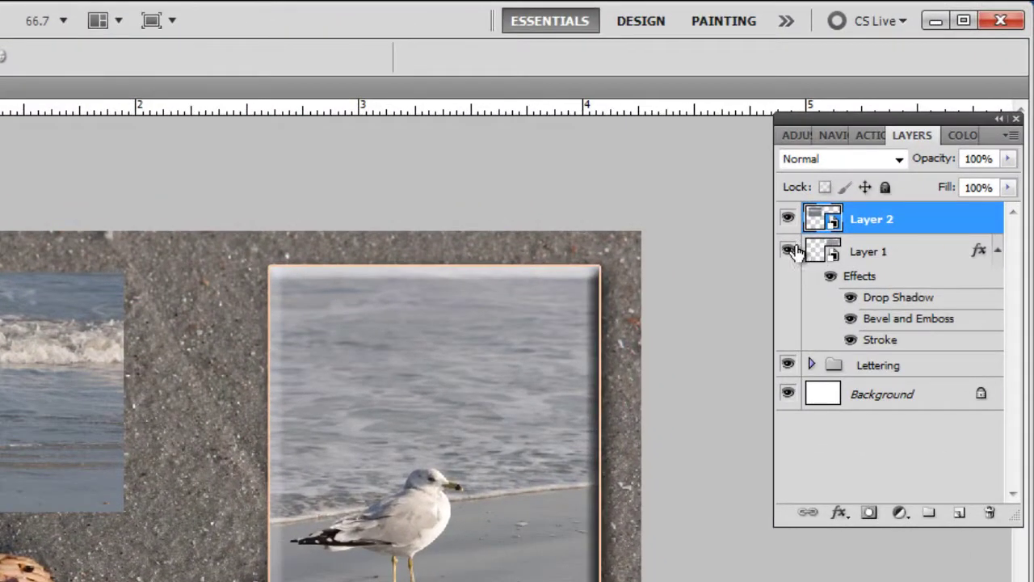
Copy the layer style of Layer 1 and paste it onto Layer 2
left_click(789, 252)
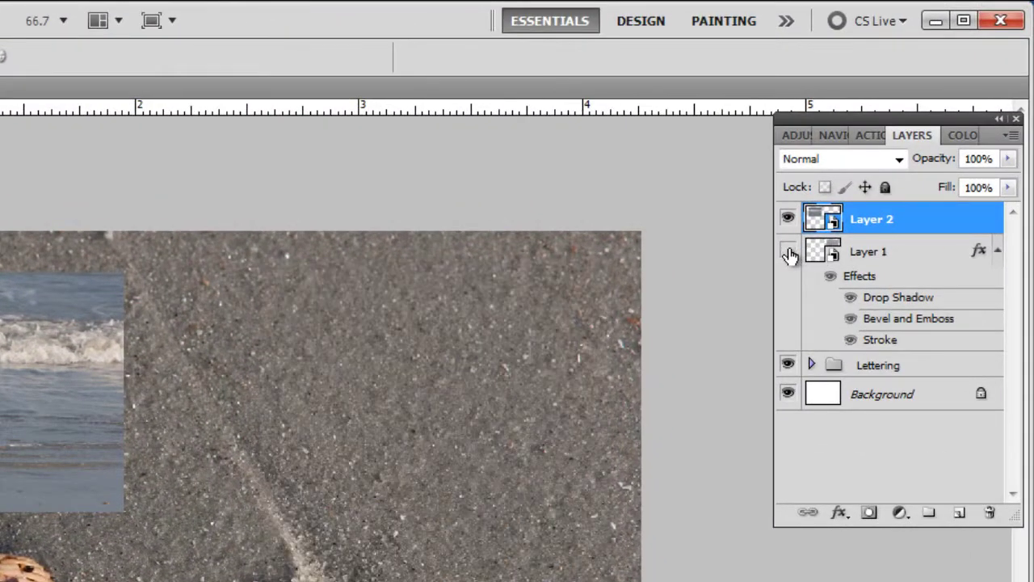
left_click(788, 252)
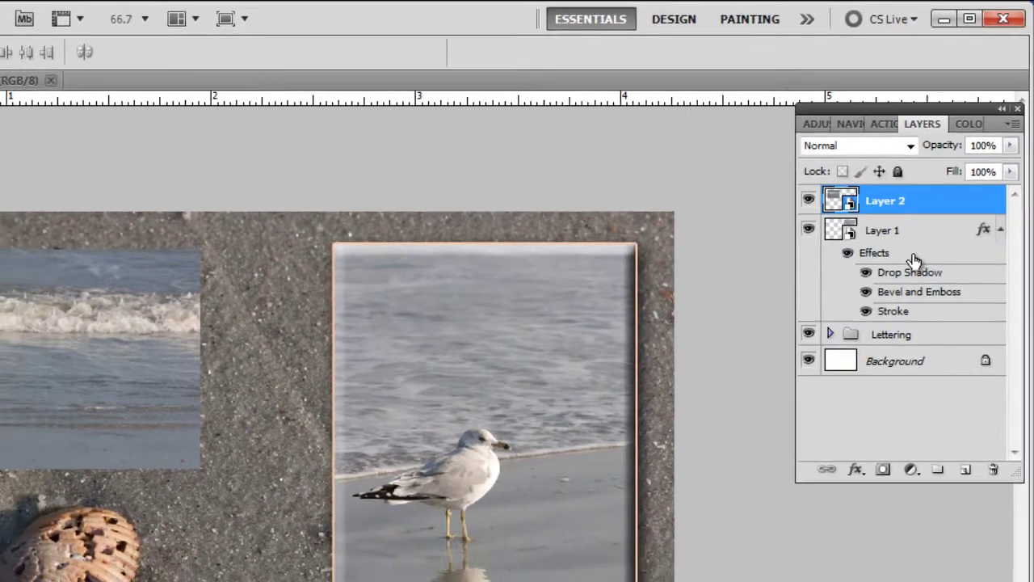
right_click(904, 283)
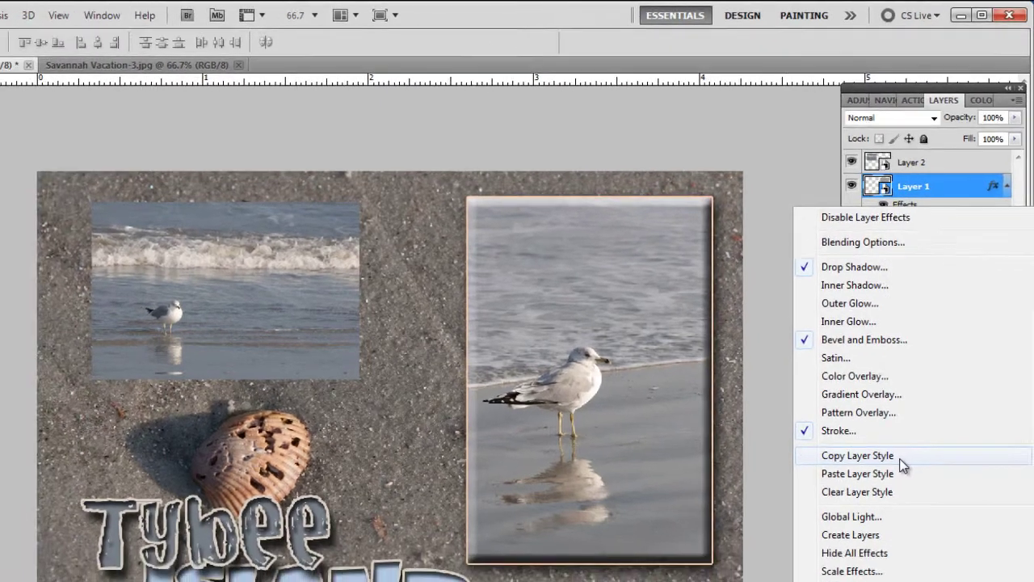
left_click(893, 487)
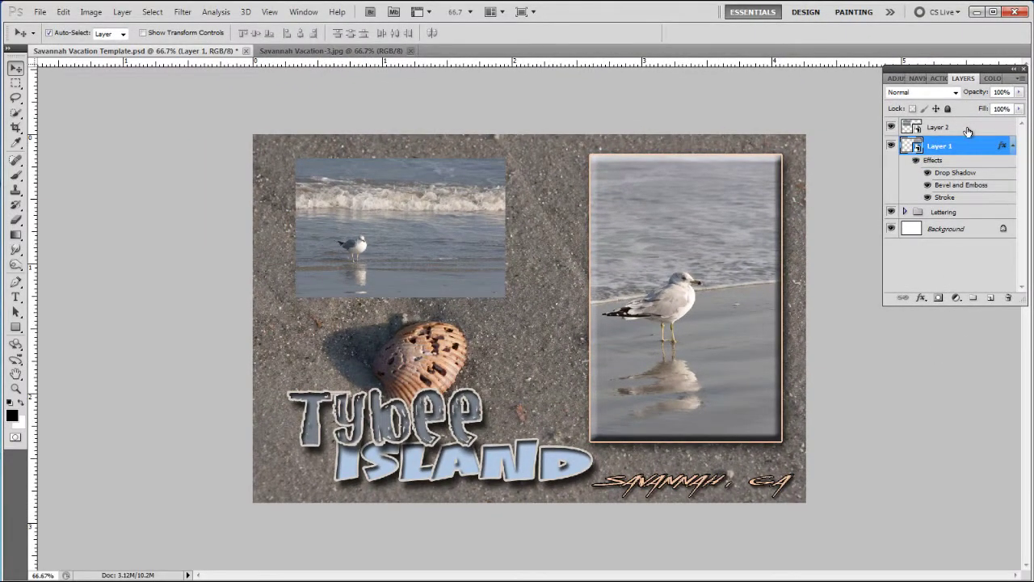
left_click(965, 127)
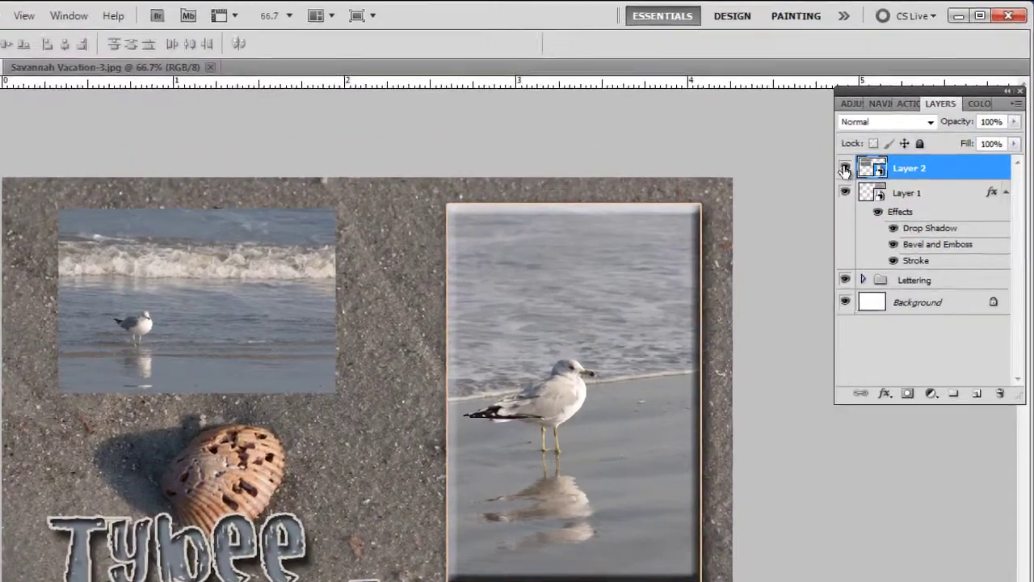
left_click(844, 168)
left_click(844, 168)
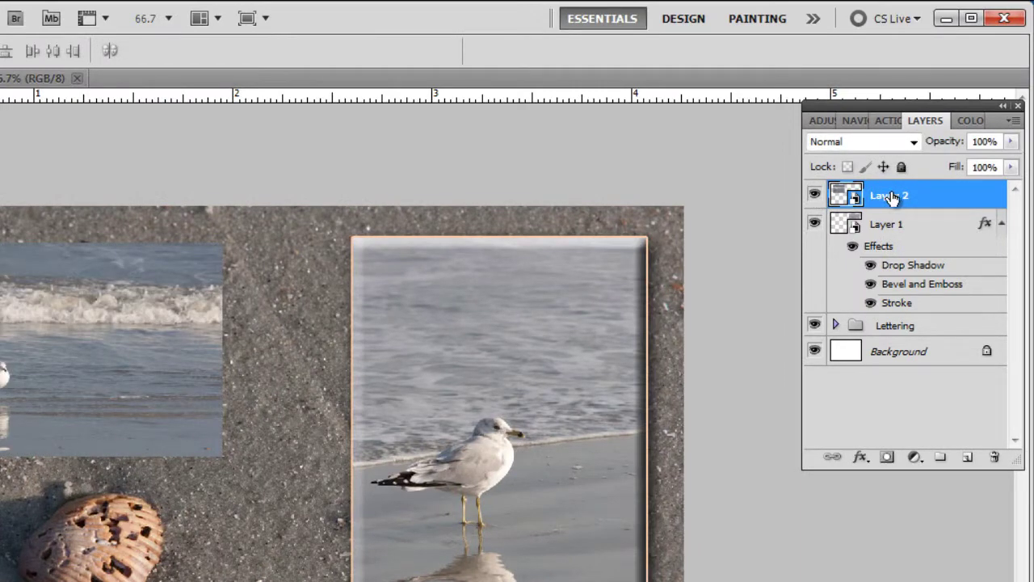
right_click(922, 198)
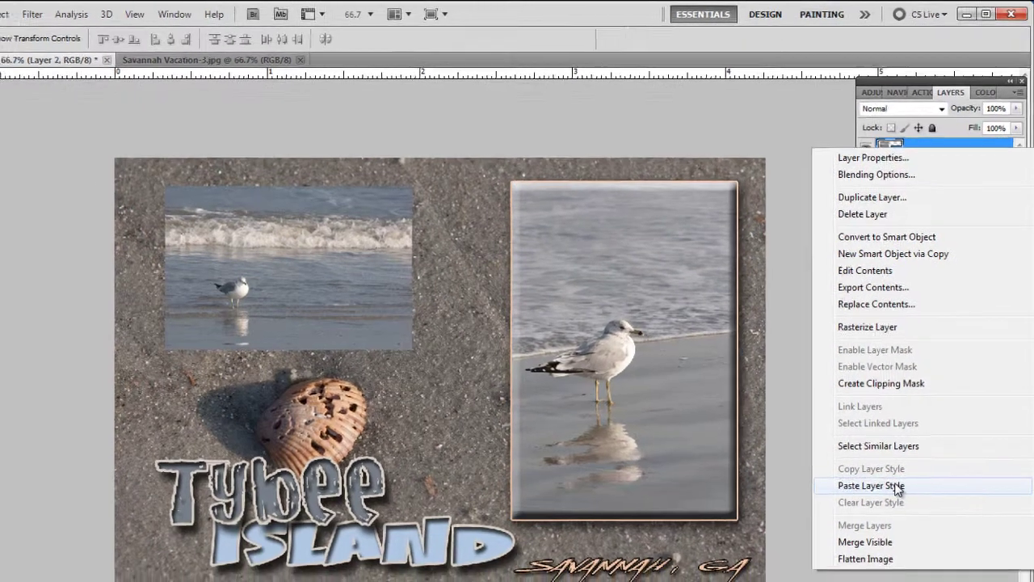
left_click(892, 504)
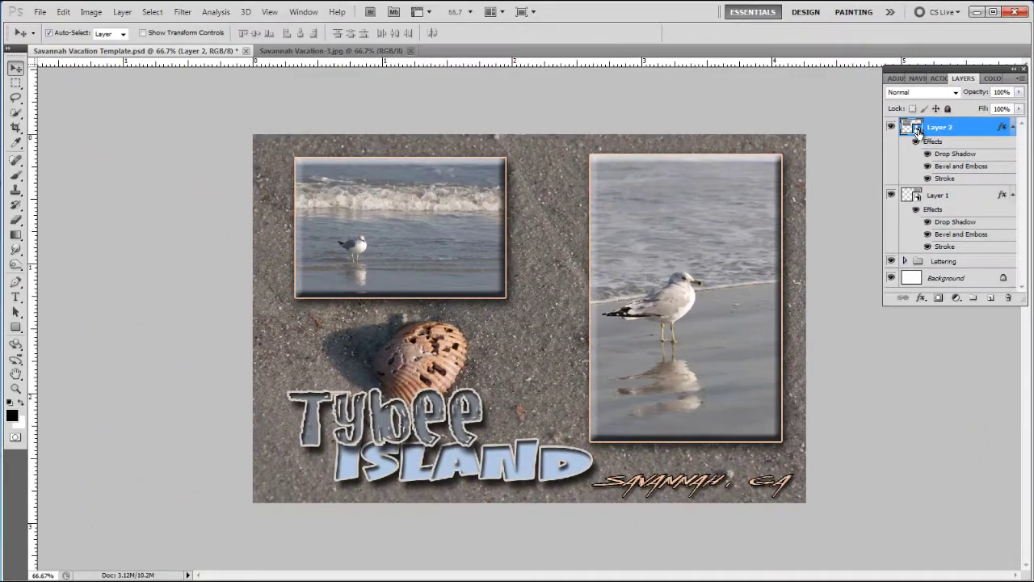
Open the smart object contents of Layer 2 and place deck.jpg over the wave photo at full size
double_click(918, 131)
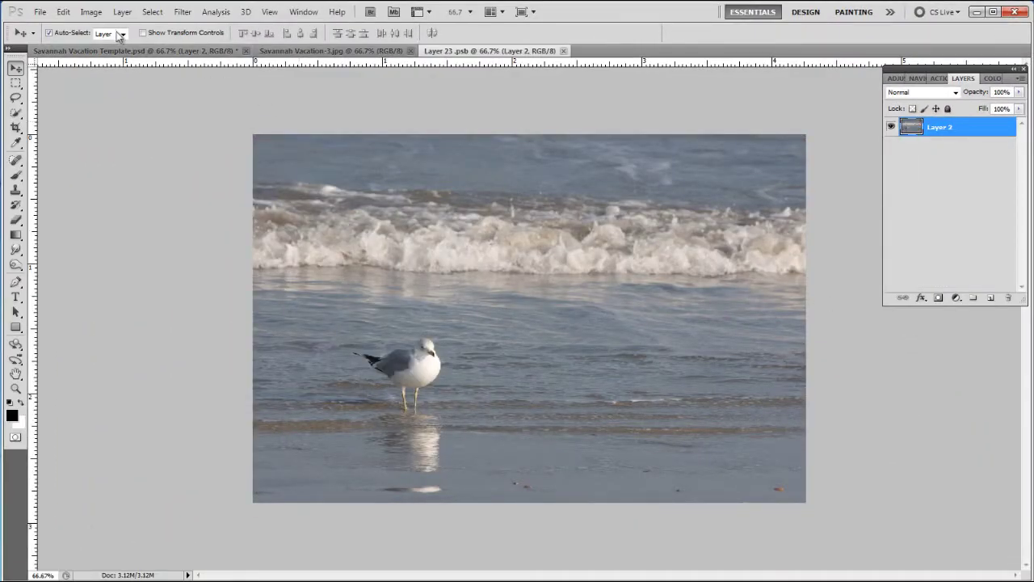
left_click(44, 16)
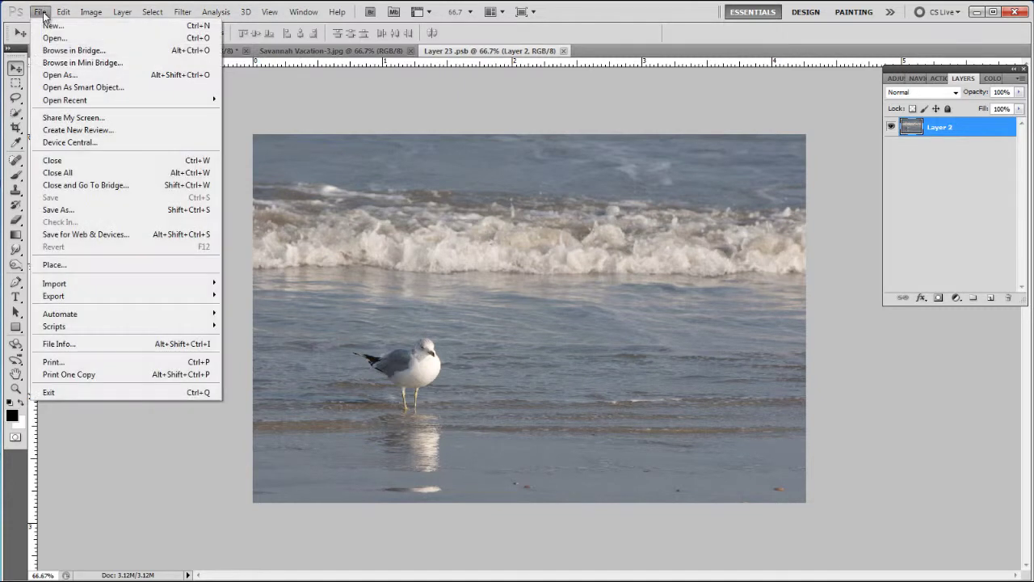
left_click(50, 266)
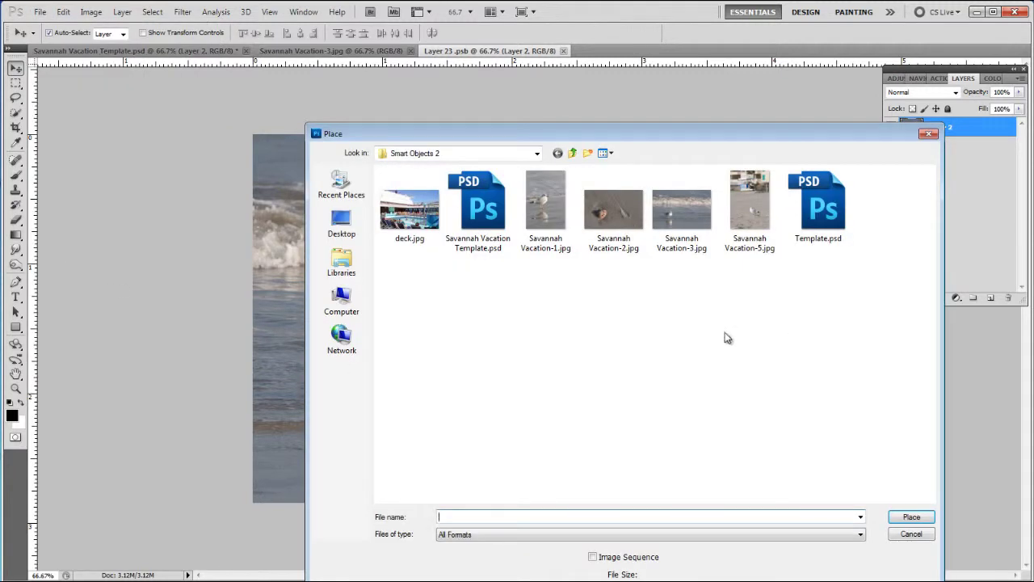
double_click(412, 214)
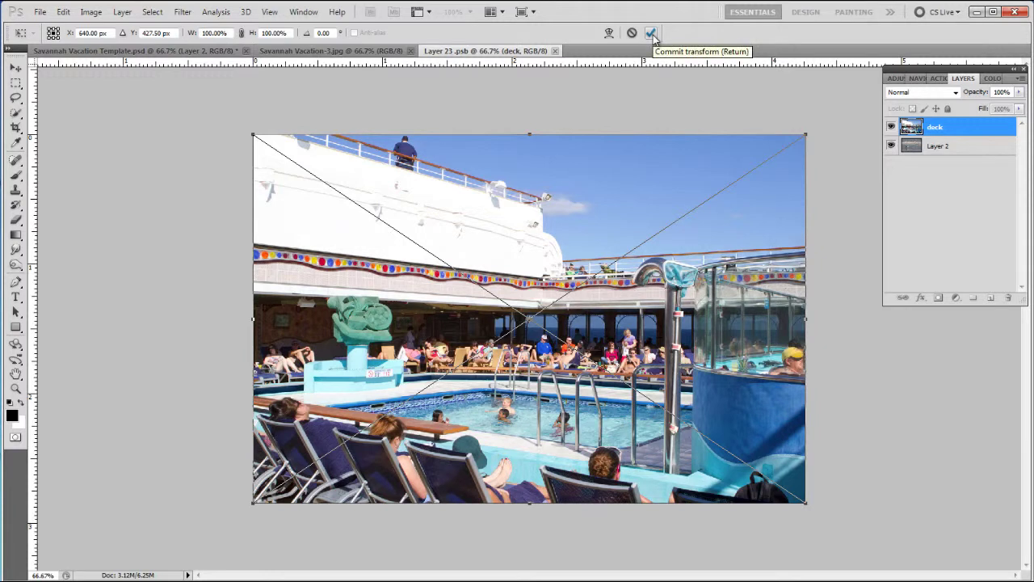
left_click(651, 33)
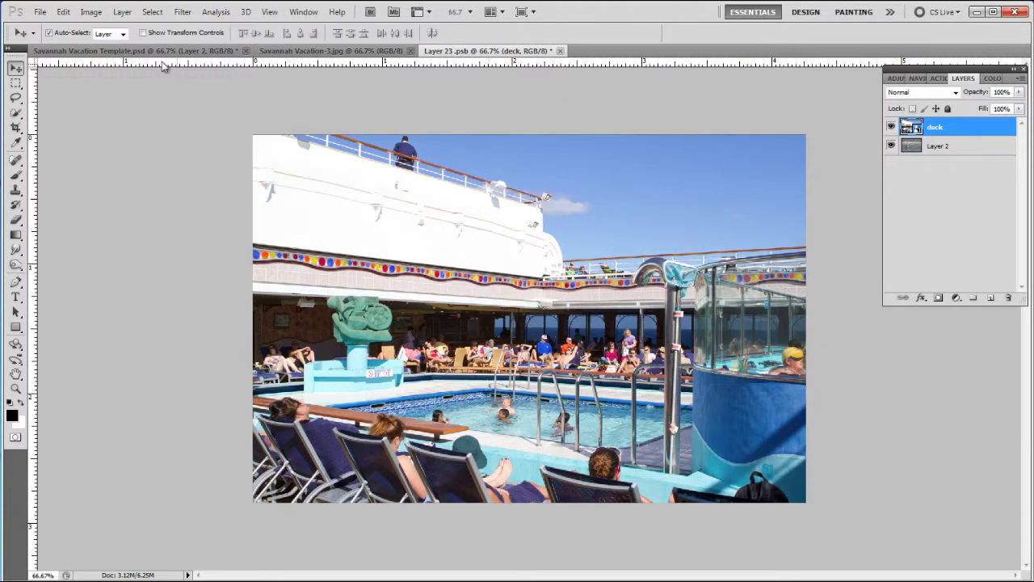
Save the edited contents of Layer 2's smart object and return to Savannah Vacation Template.psd
left_click(39, 11)
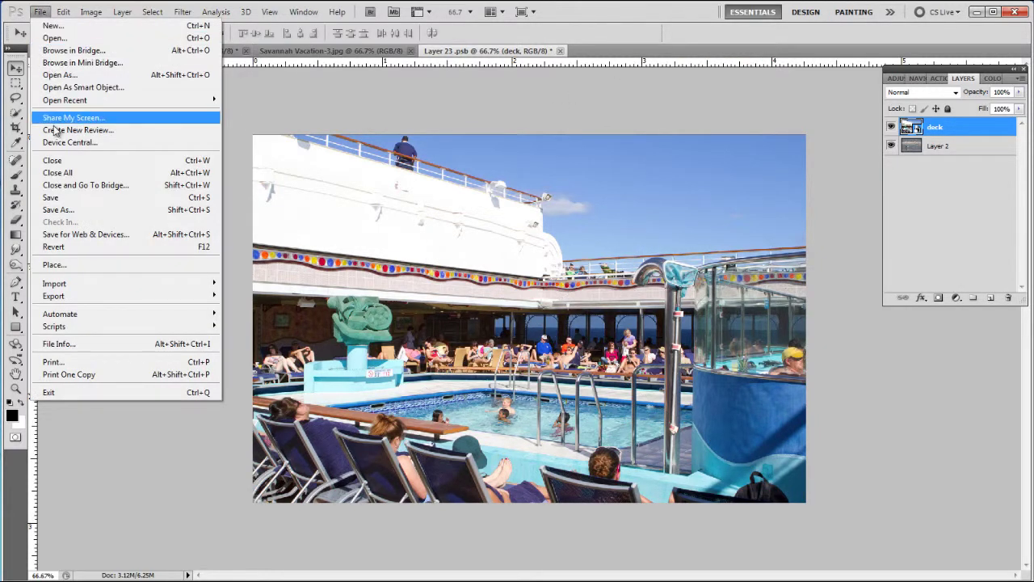
left_click(59, 200)
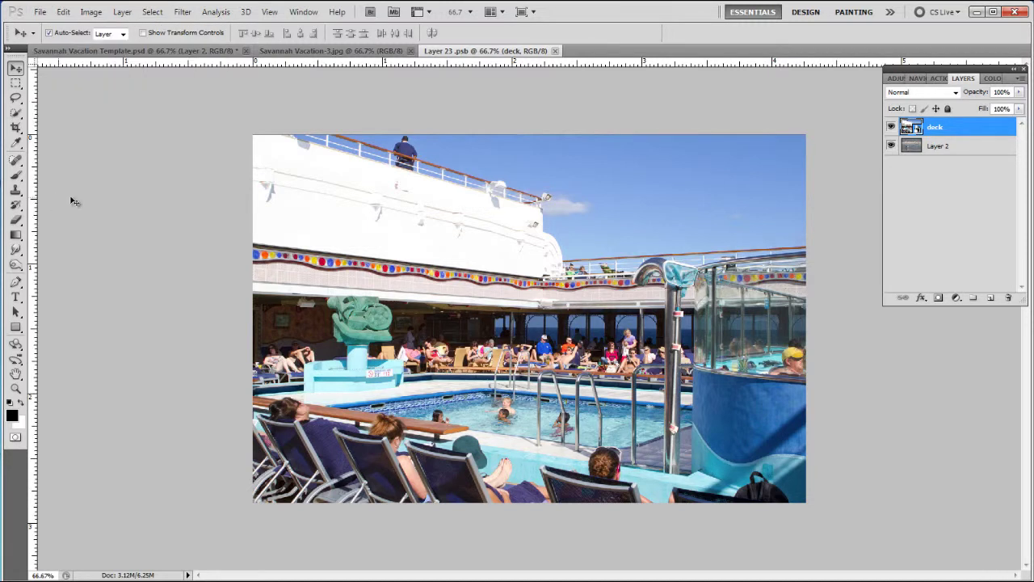
left_click(128, 50)
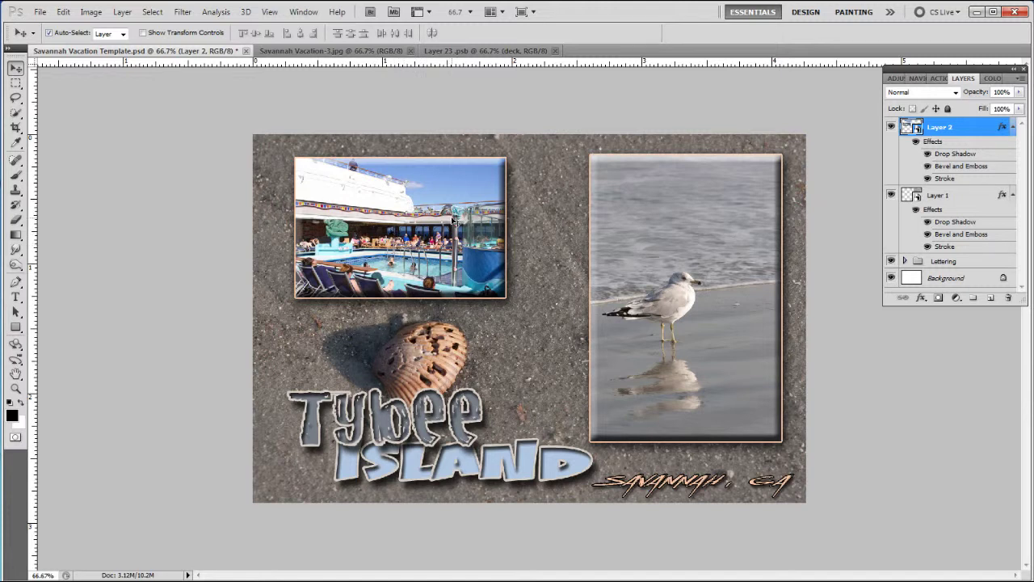
Open the smart object contents of Layer 1, the tall seagull photo, and flip the image horizontally
left_click(685, 299)
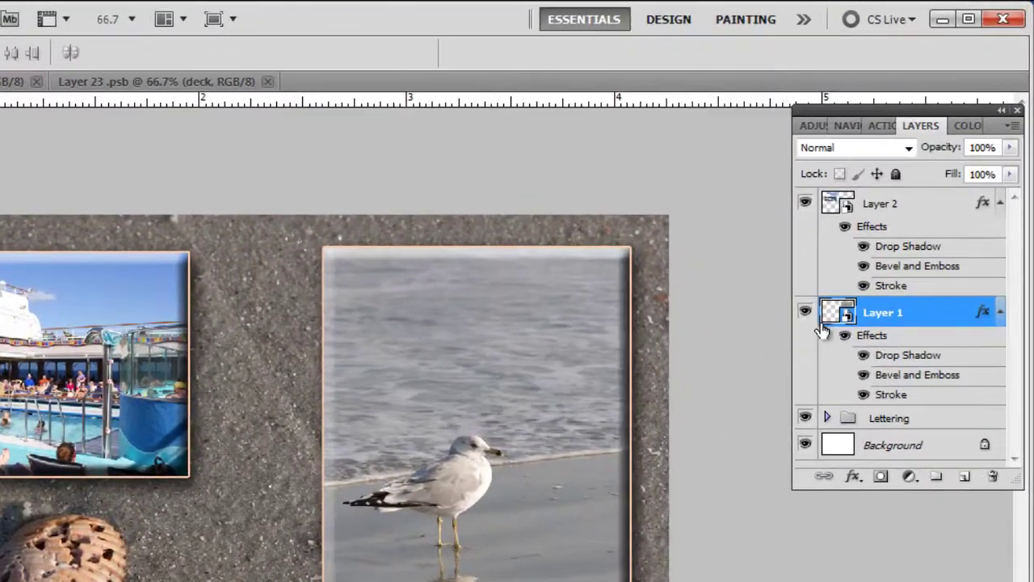
left_click(804, 313)
left_click(804, 312)
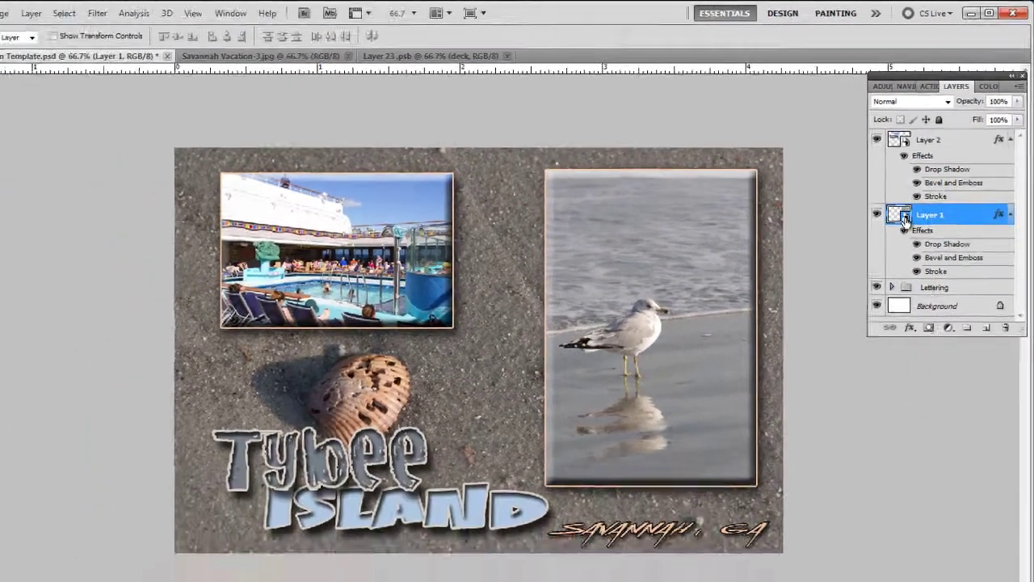
double_click(846, 318)
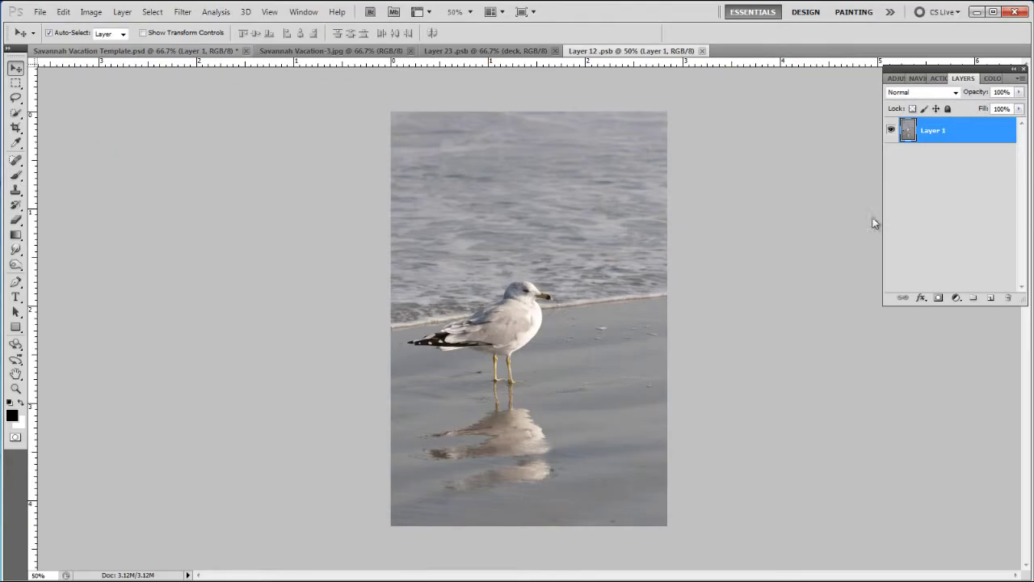
left_click(62, 12)
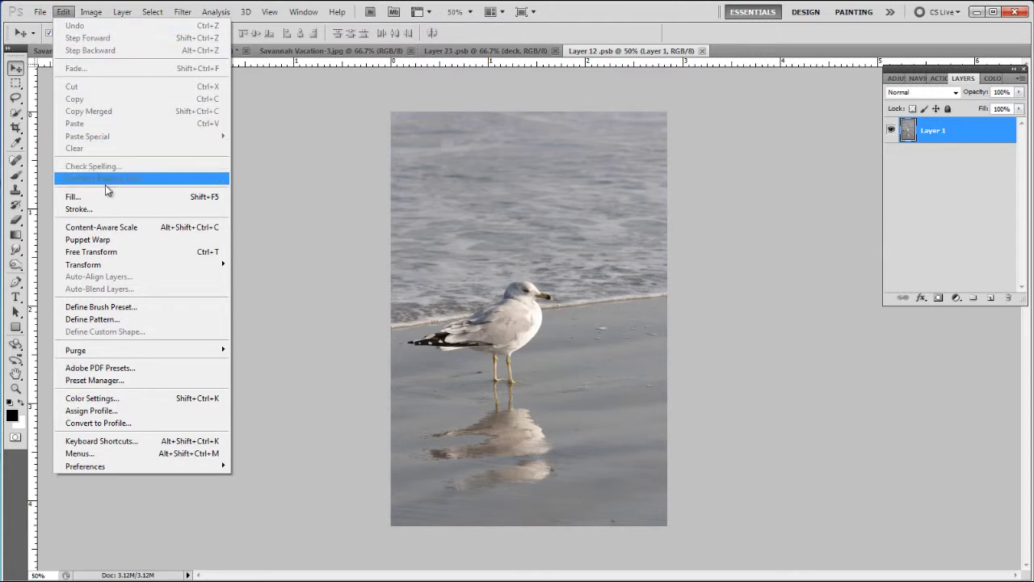
mouse_move(117, 266)
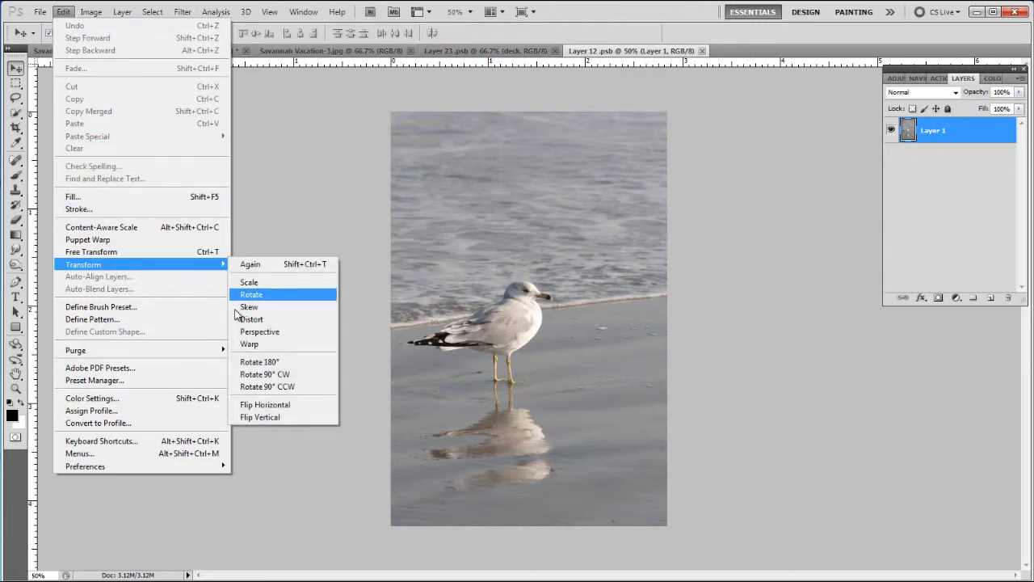
left_click(252, 409)
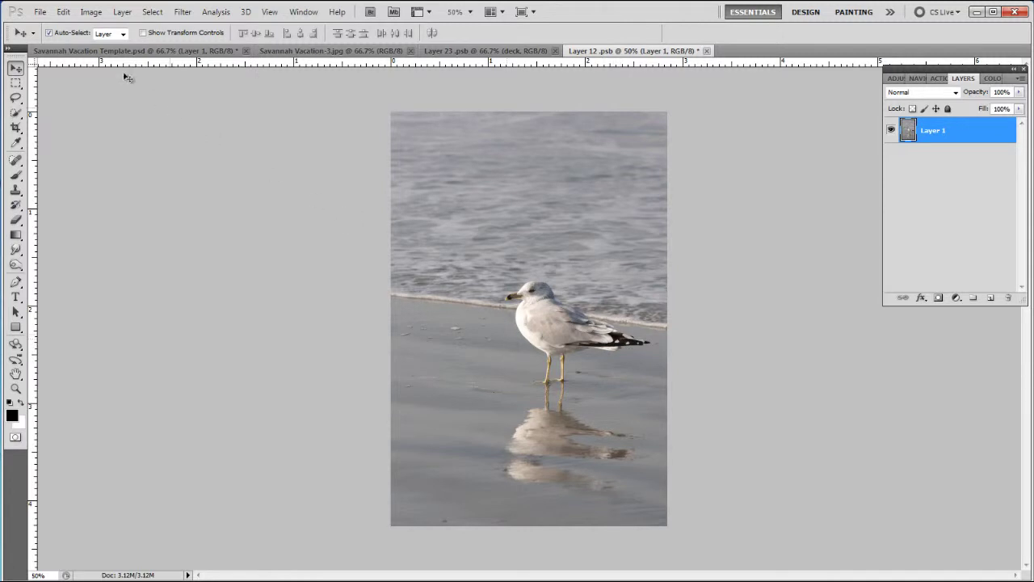
Save the flipped seagull contents of Layer 1's smart object and return to Savannah Vacation Template.psd
left_click(38, 13)
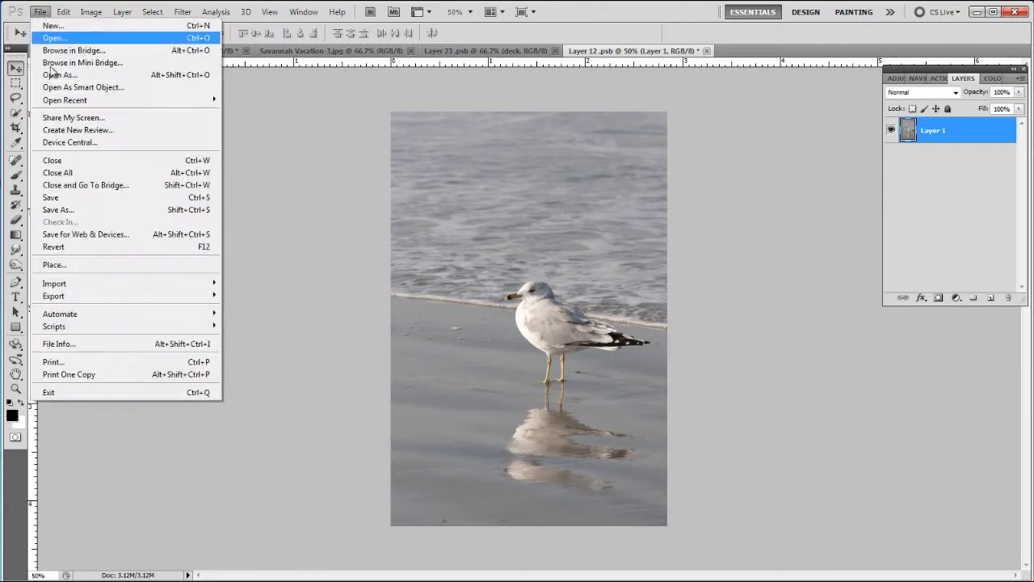
left_click(50, 197)
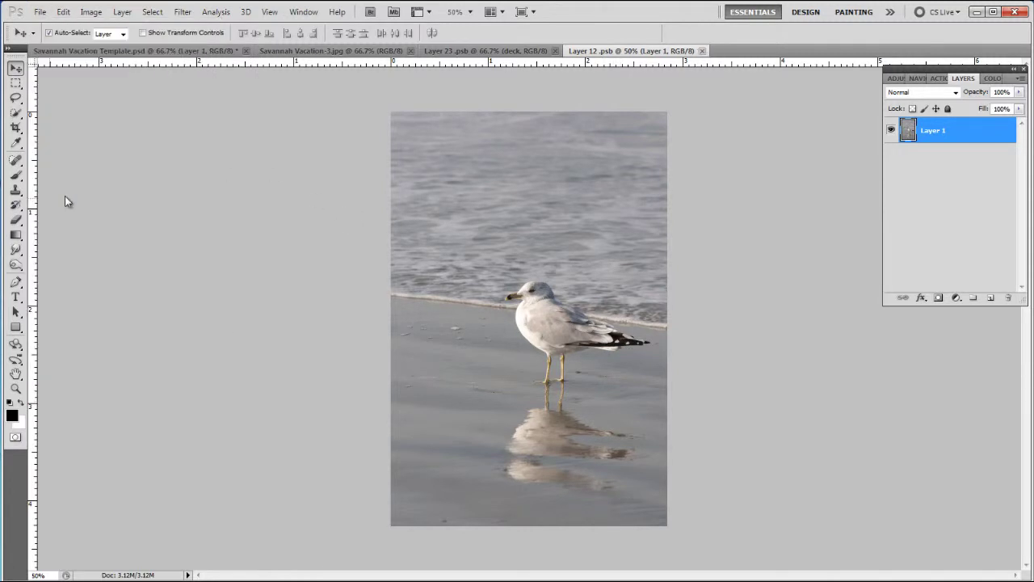
left_click(95, 50)
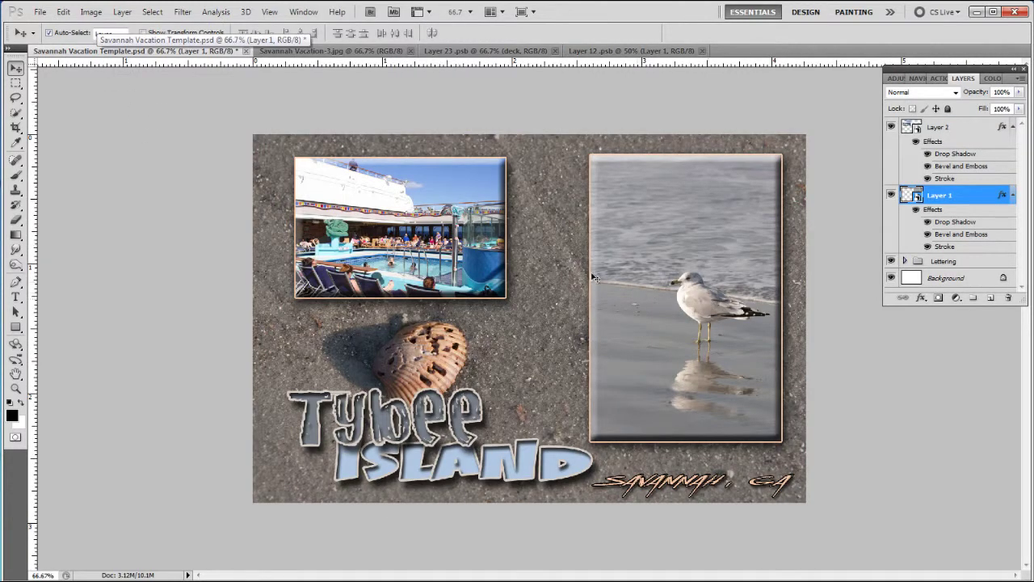